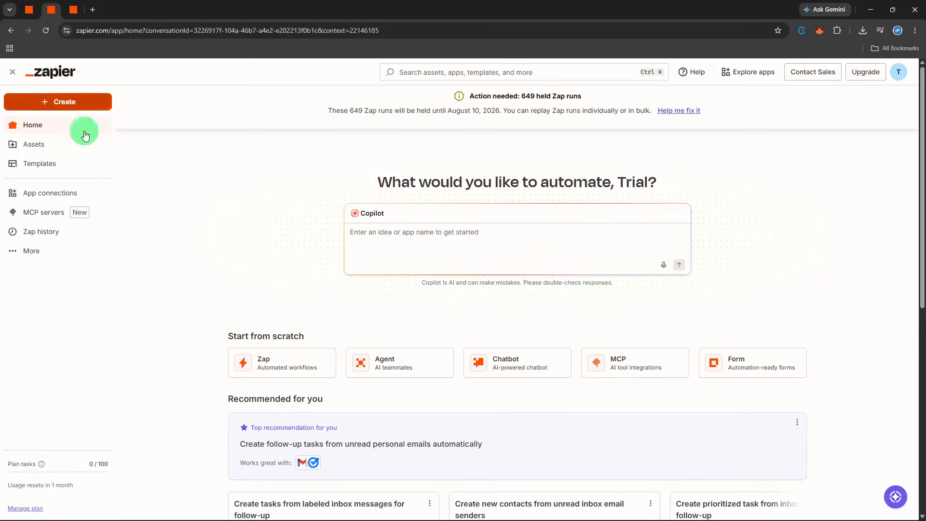
Create a new Zap workflow and choose Airtable as its trigger app
left_click(63, 191)
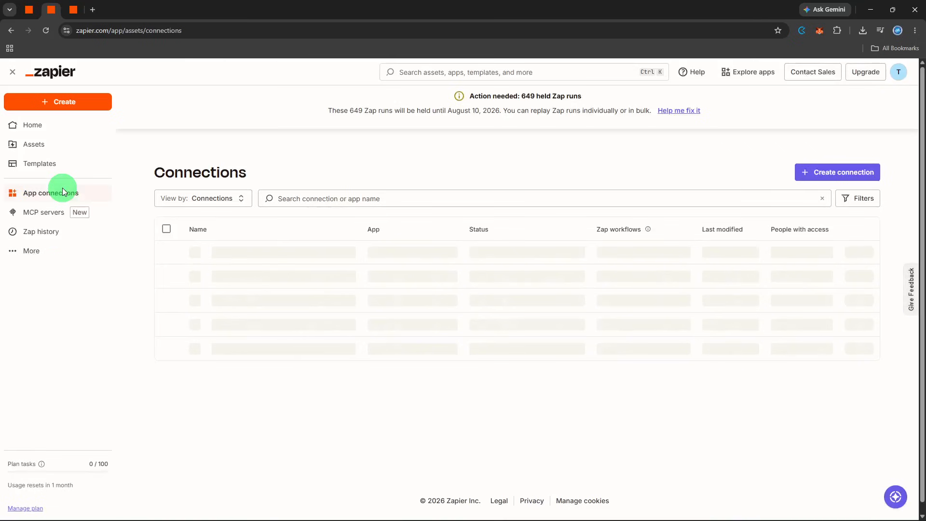
left_click(71, 109)
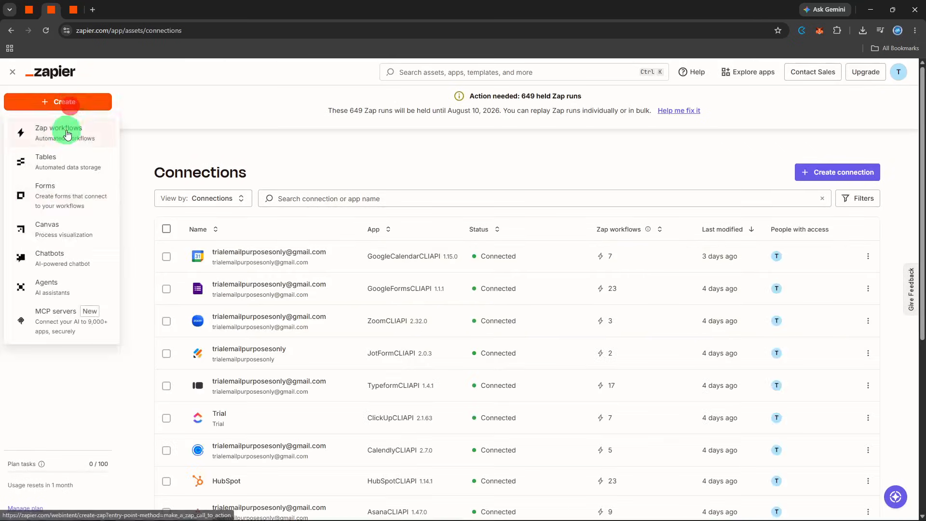
left_click(66, 127)
left_click(405, 299)
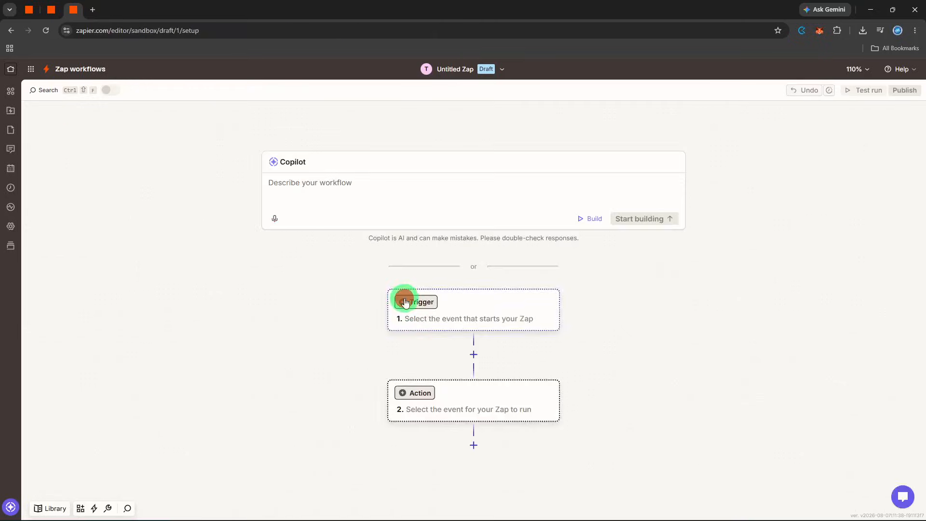
type("airtable")
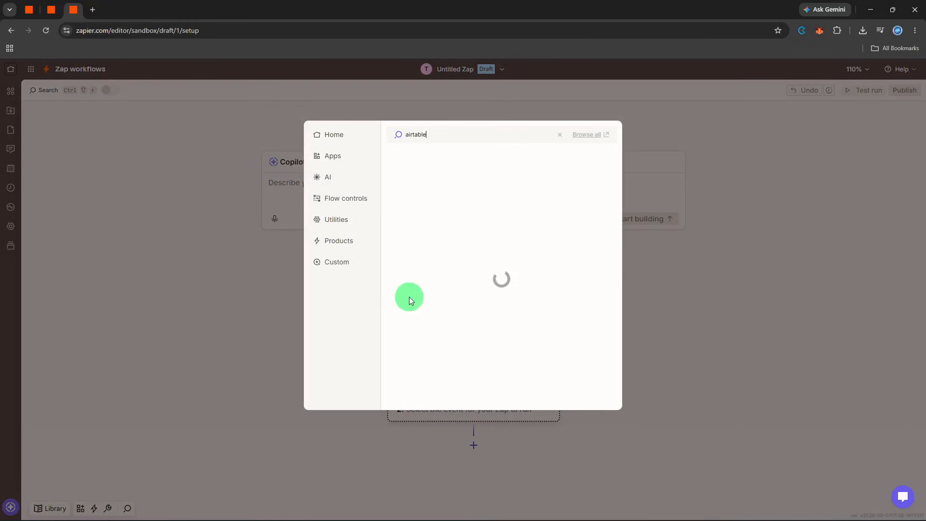
left_click(450, 158)
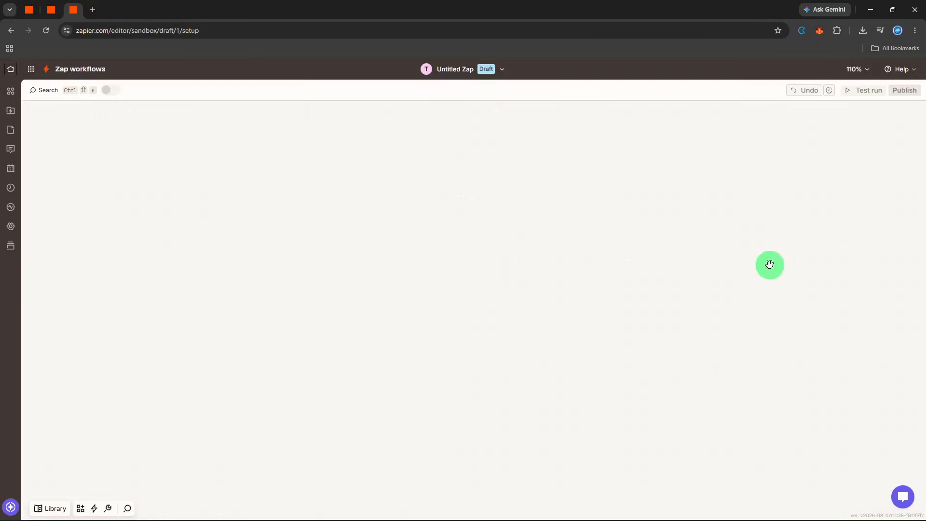
Set the Airtable trigger event to New Record and continue to its configuration
left_click(790, 220)
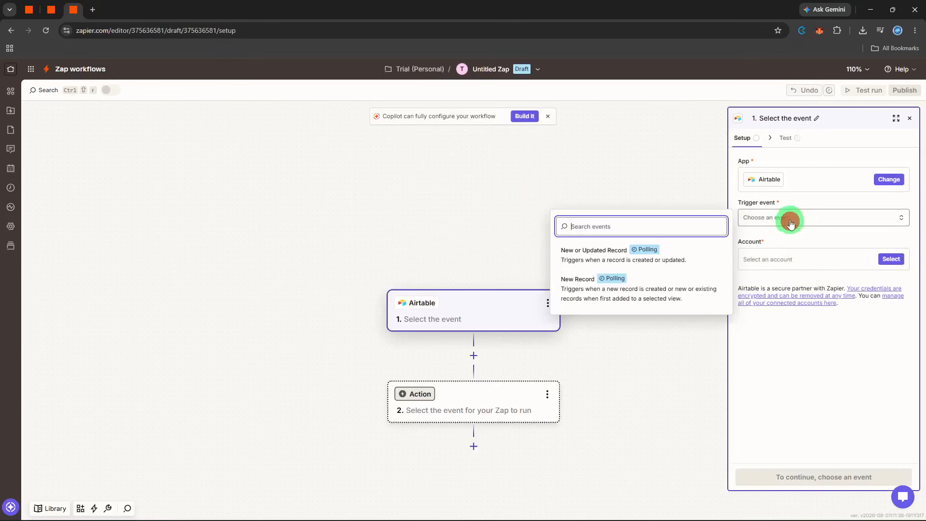
left_click(654, 287)
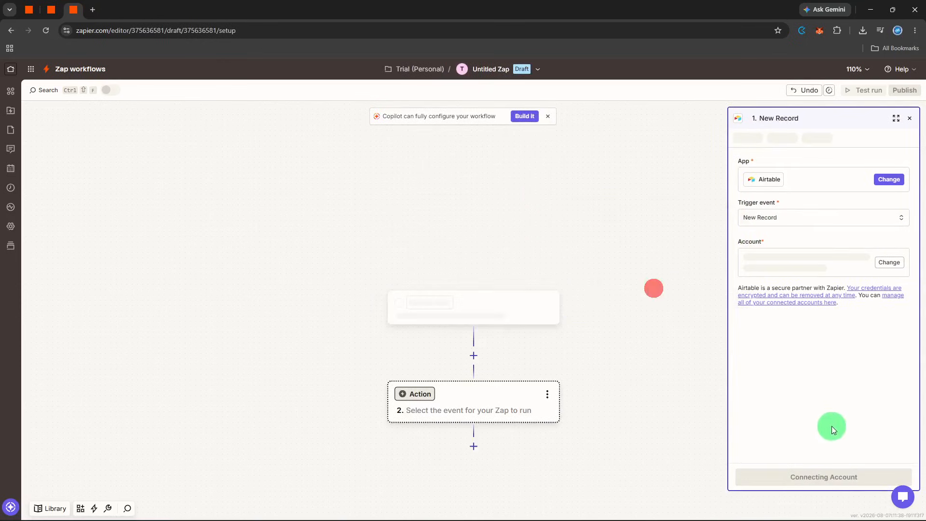
left_click(831, 477)
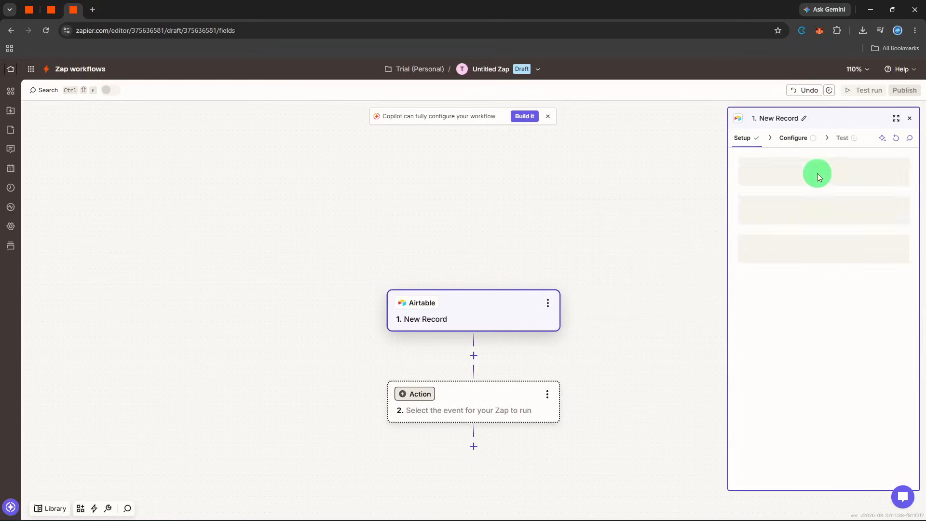
Configure the trigger to watch the Contract Reviews table in the Projects base
left_click(817, 174)
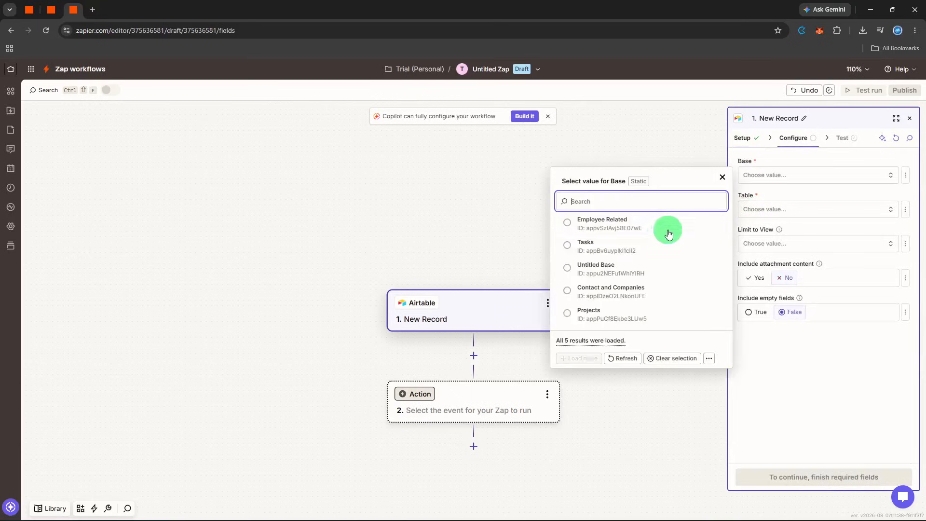
left_click(618, 314)
left_click(767, 218)
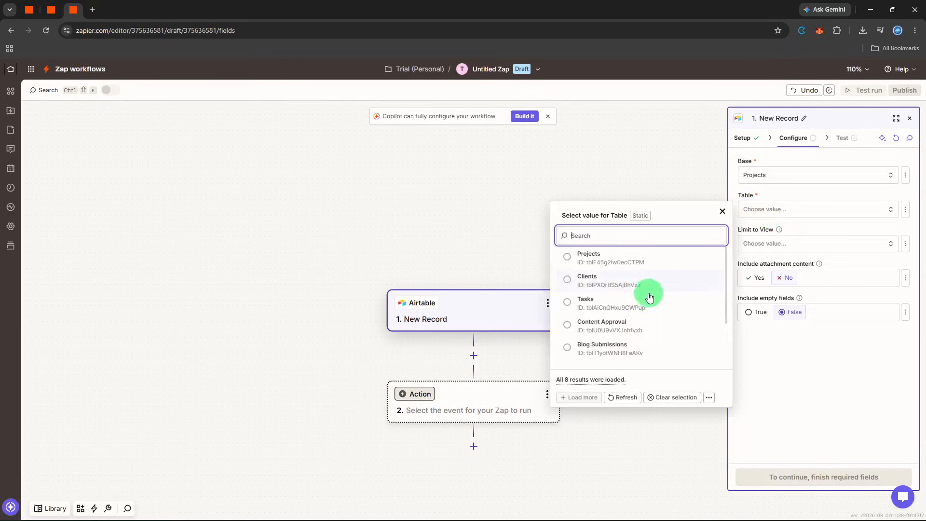
scroll(634, 334, "down", 2)
left_click(629, 356)
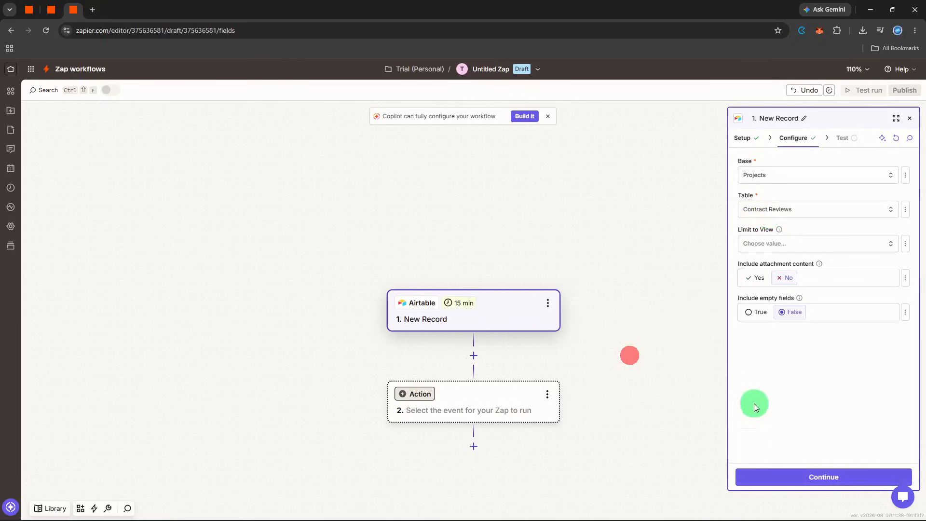
left_click(802, 477)
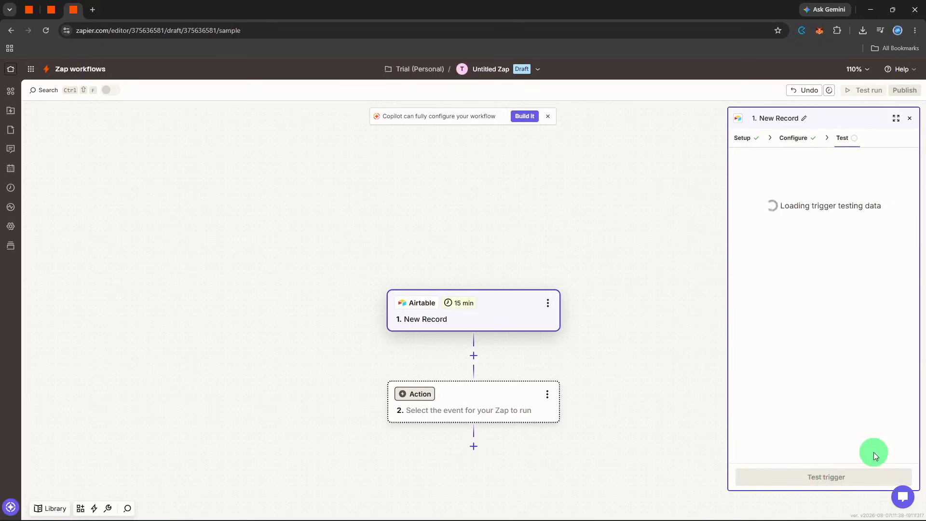
Test the Airtable trigger, inspect the data of Record C and continue with that record
left_click(848, 477)
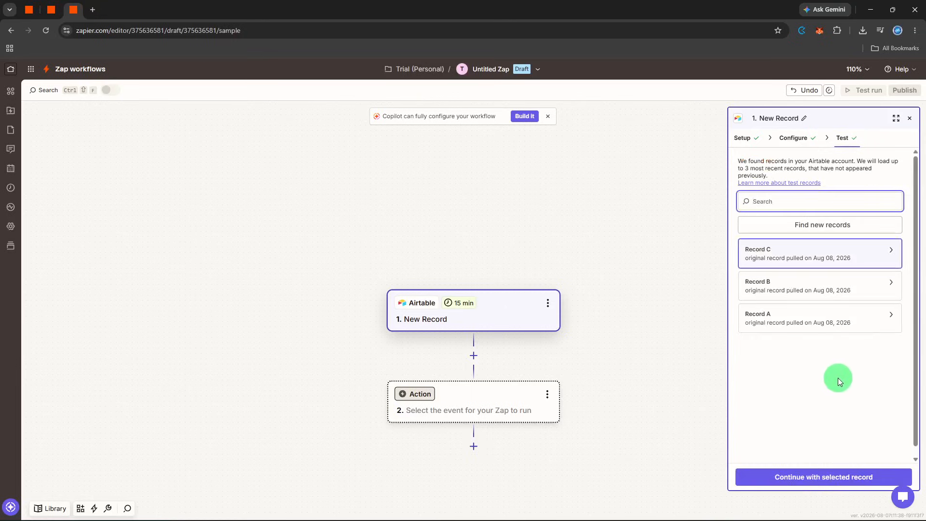
left_click(890, 250)
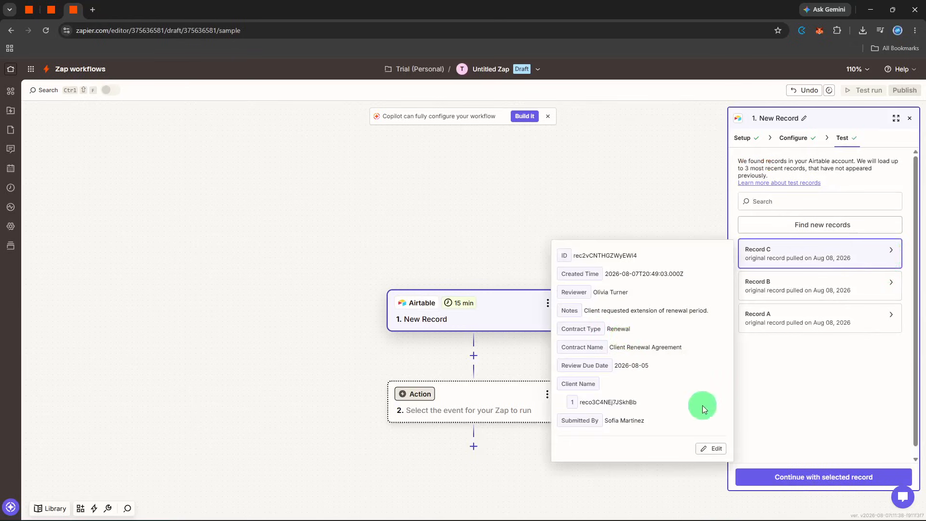
left_click(803, 484)
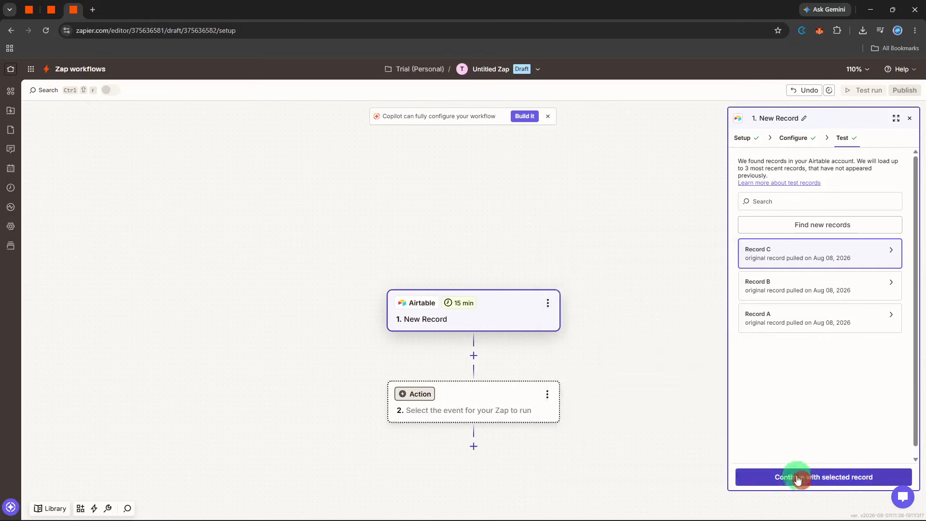
Add Slack as the action app with the Send Channel Message event and continue to its configuration
type("s")
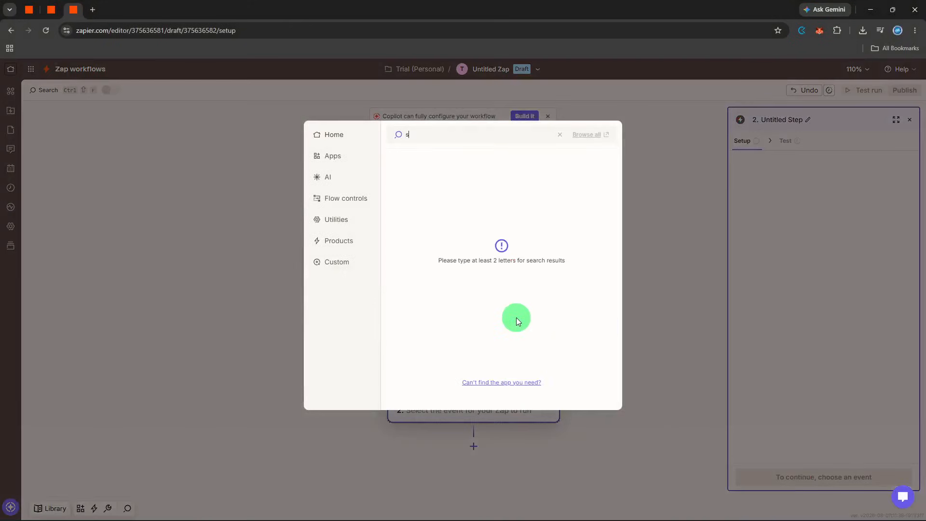
type("lack")
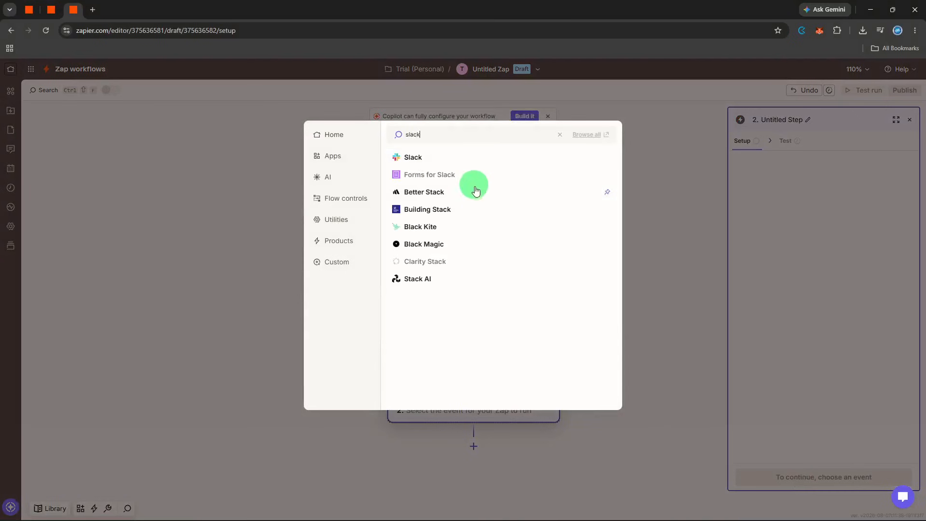
left_click(471, 160)
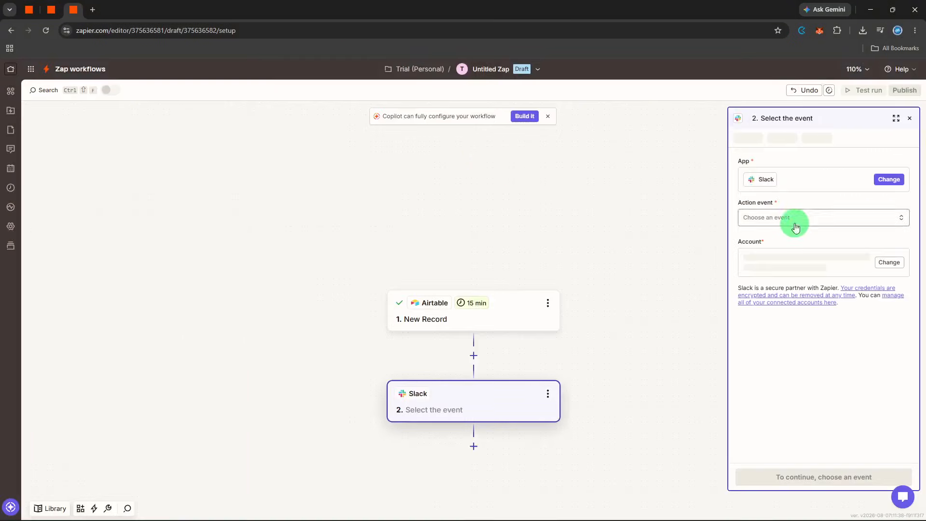
left_click(795, 223)
type("se")
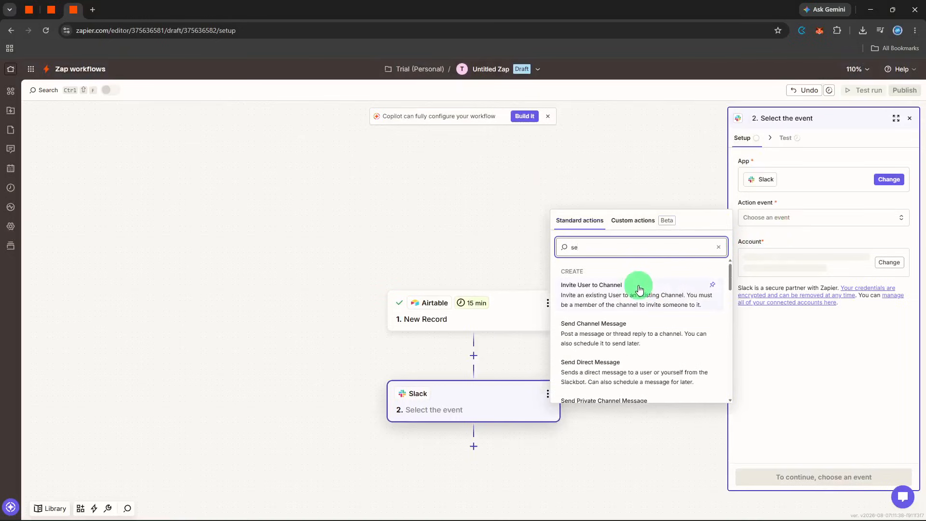
left_click(612, 320)
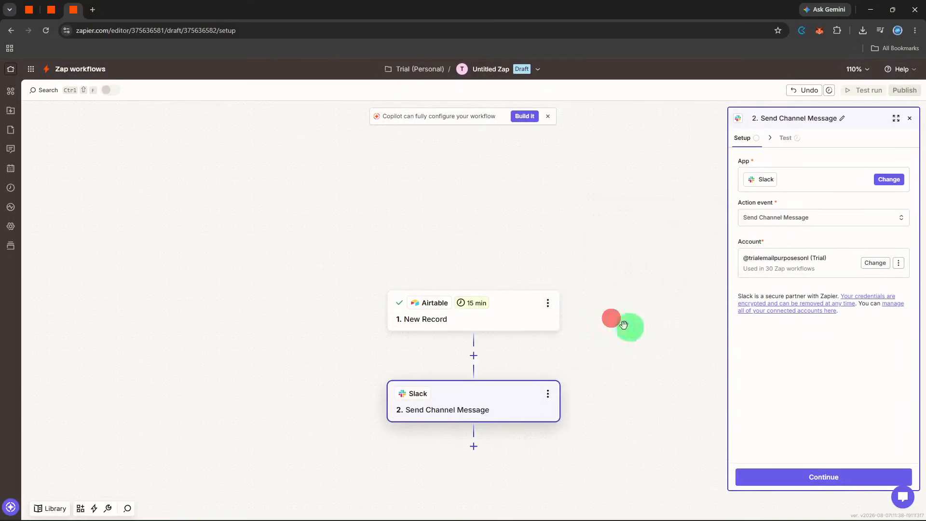
left_click(811, 474)
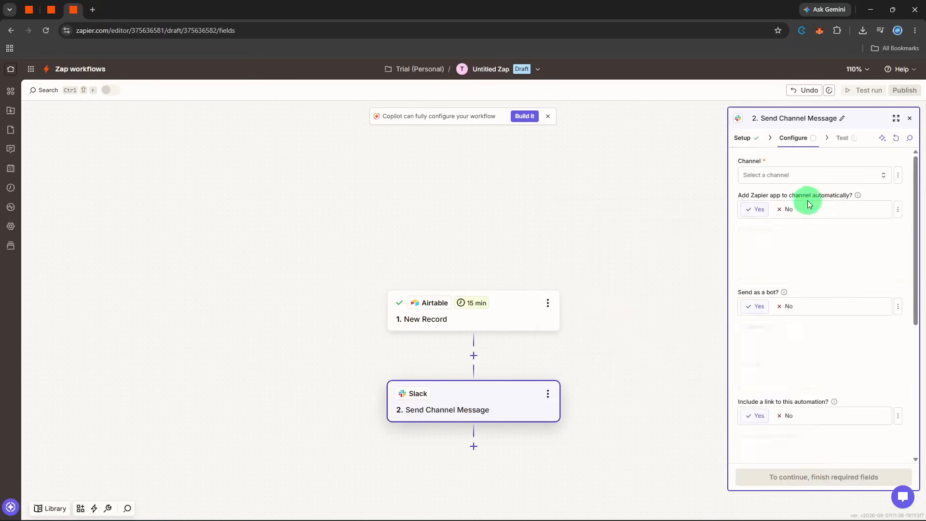
Set the Slack message's channel to contract-reviews
left_click(800, 182)
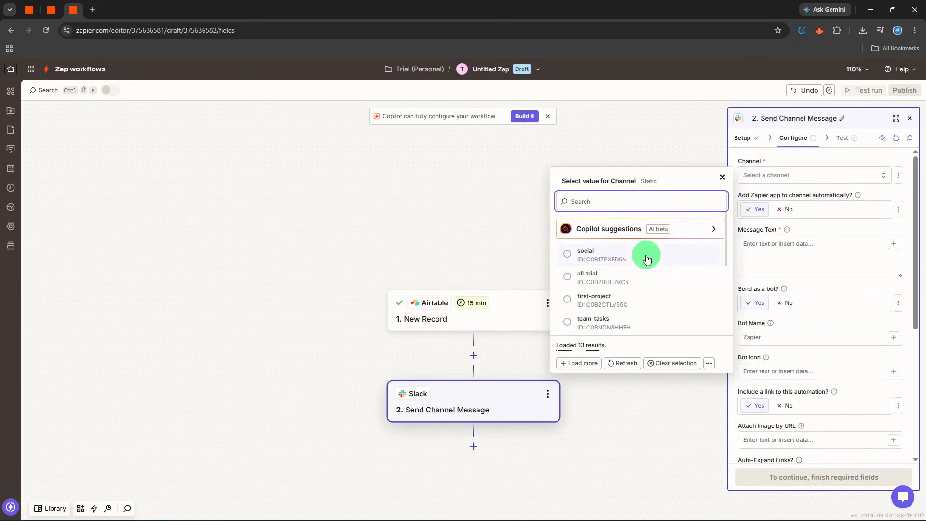
scroll(646, 259, "down", 2)
scroll(647, 258, "down", 2)
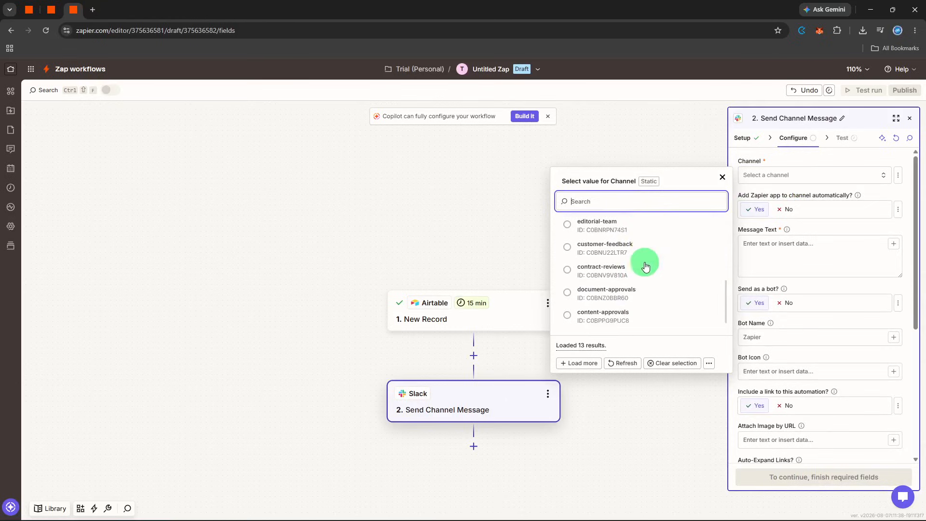
left_click(642, 271)
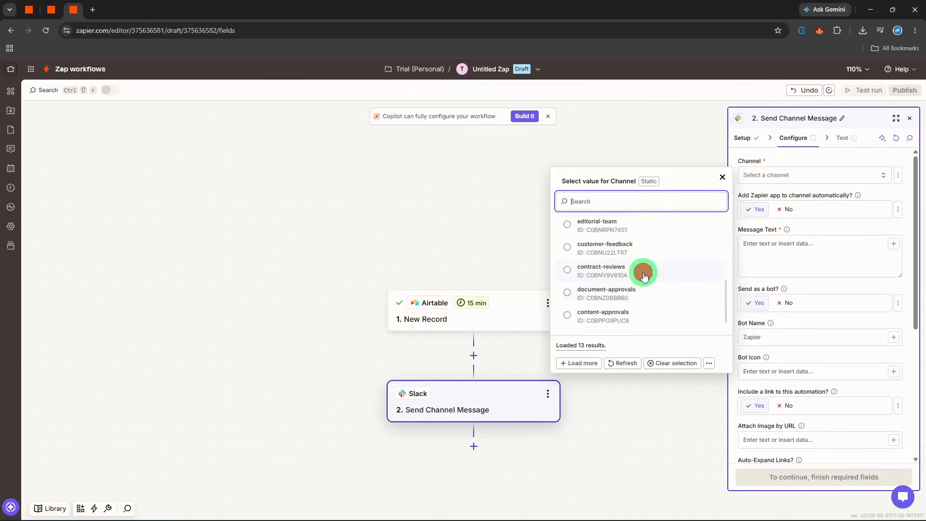
Enter "New contract ready for review" as the Slack message text, followed by a blank line
left_click(785, 259)
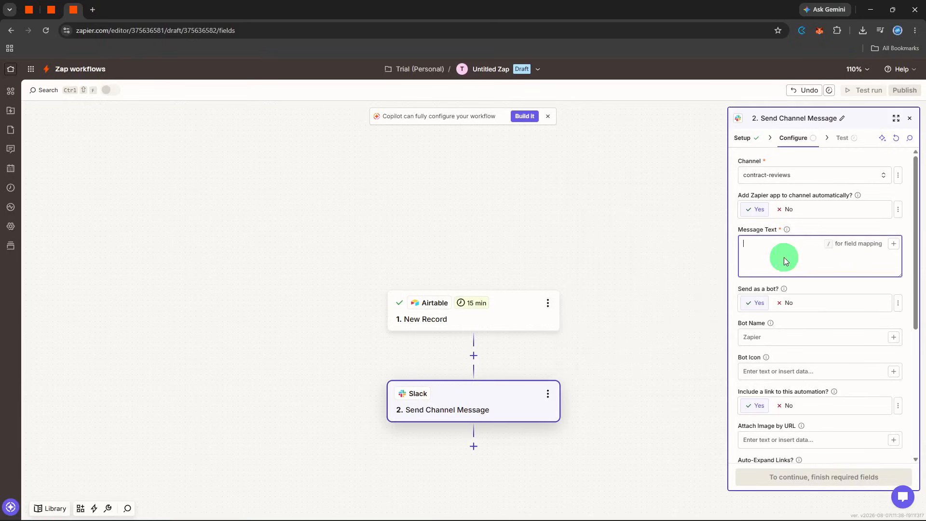
type("New contract ready f")
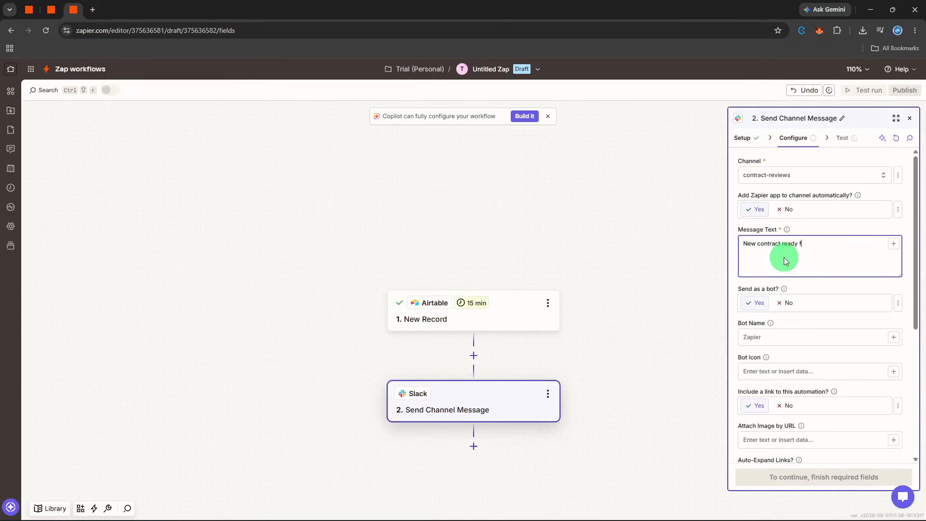
type("or review")
key("Return")
key("Return")
Insert the Airtable fields Contract Name, Reviewer, Client Name and Created Time on separate lines below the message's opening sentence
left_click(893, 245)
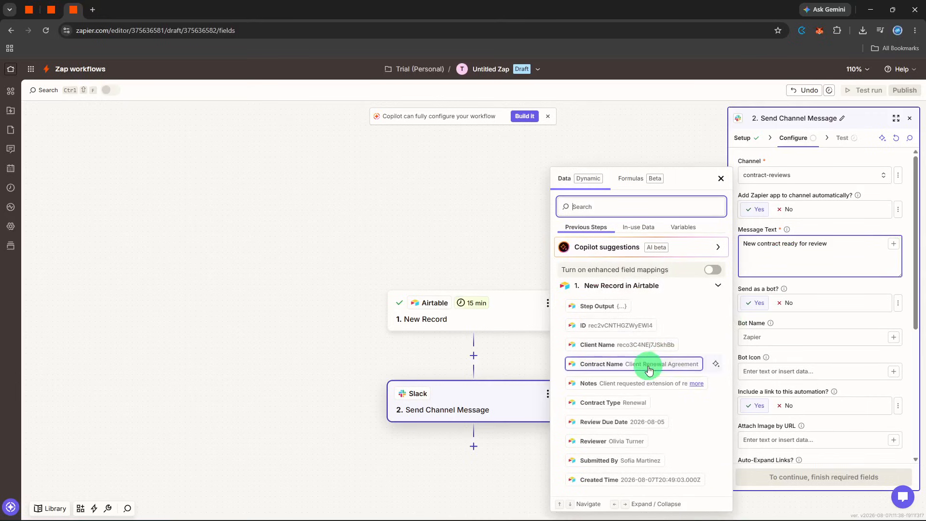
left_click(649, 370)
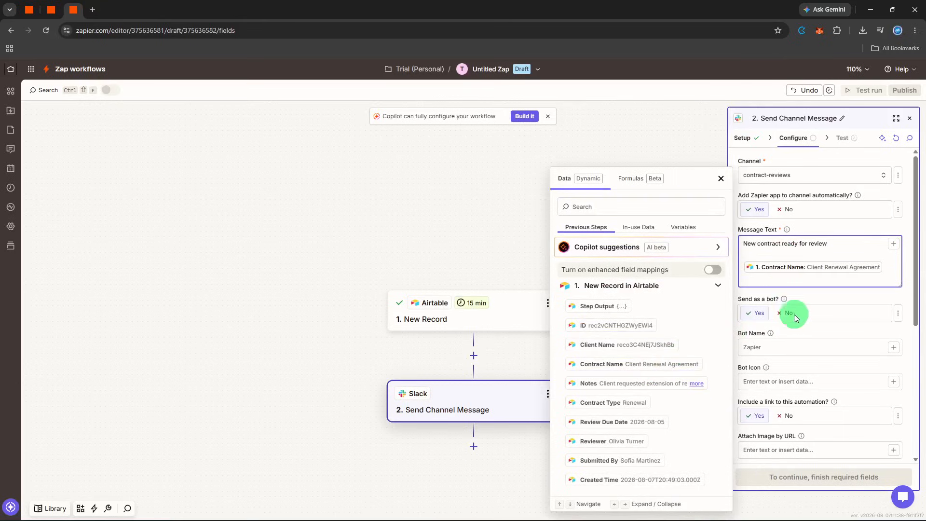
left_click(597, 447)
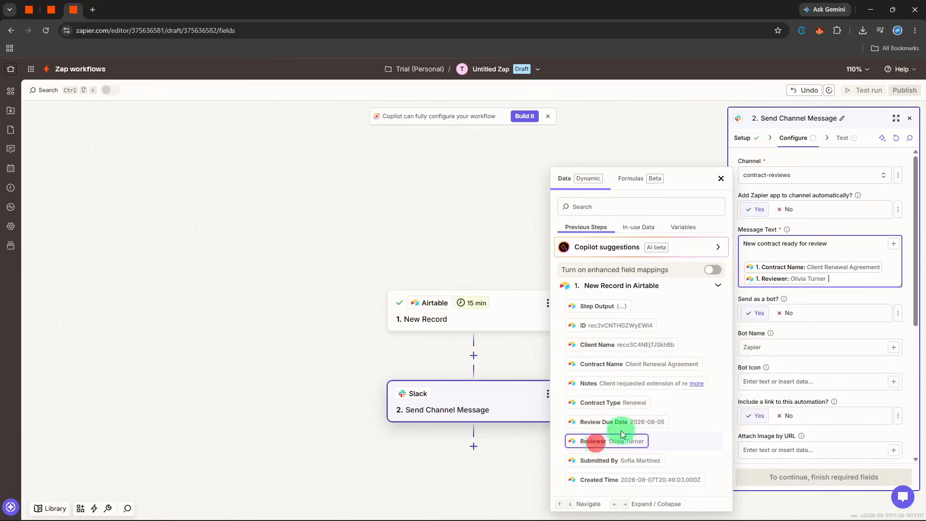
left_click(653, 347)
key("Return")
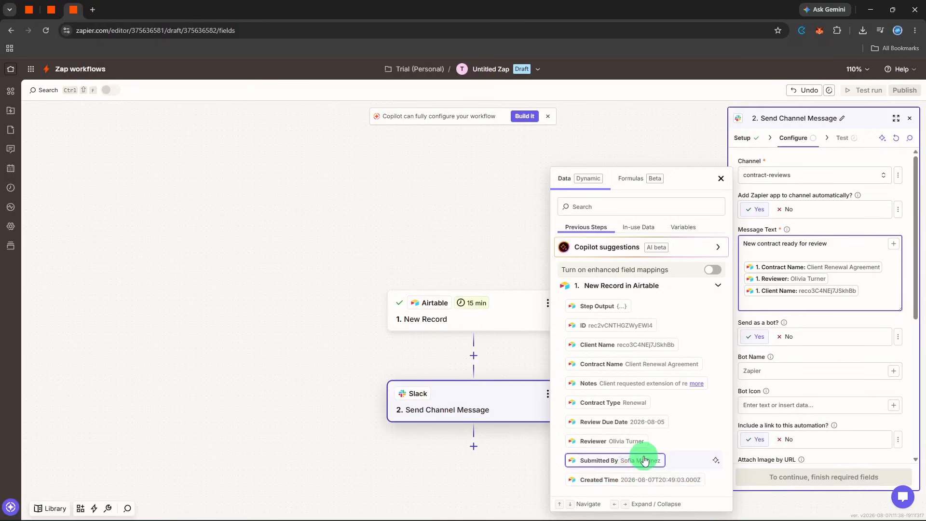
left_click(633, 478)
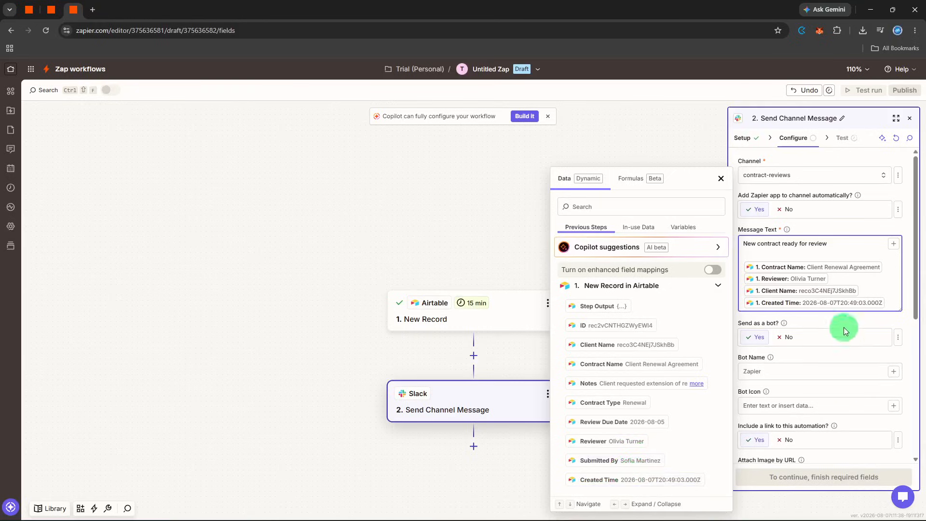
left_click(835, 312)
Test the Slack step by sending the message to the channel, and close the step's settings
left_click(809, 478)
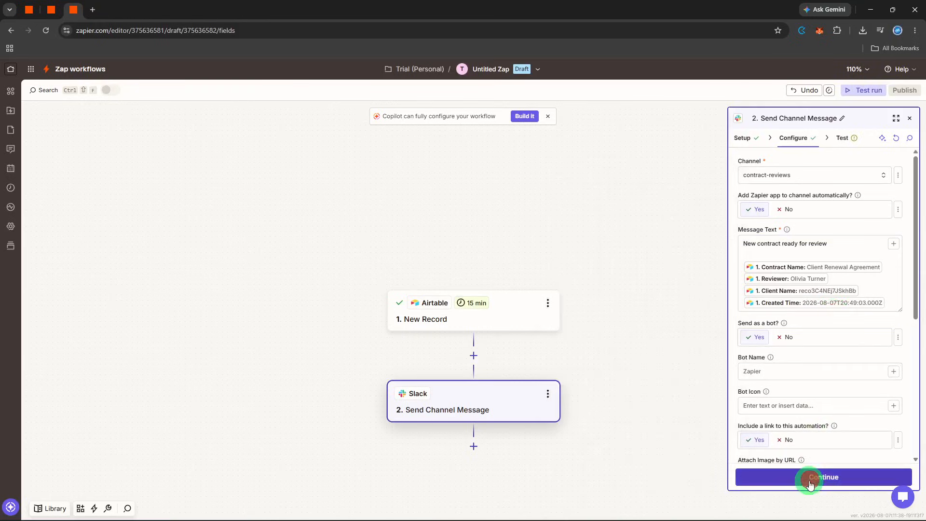
left_click(860, 477)
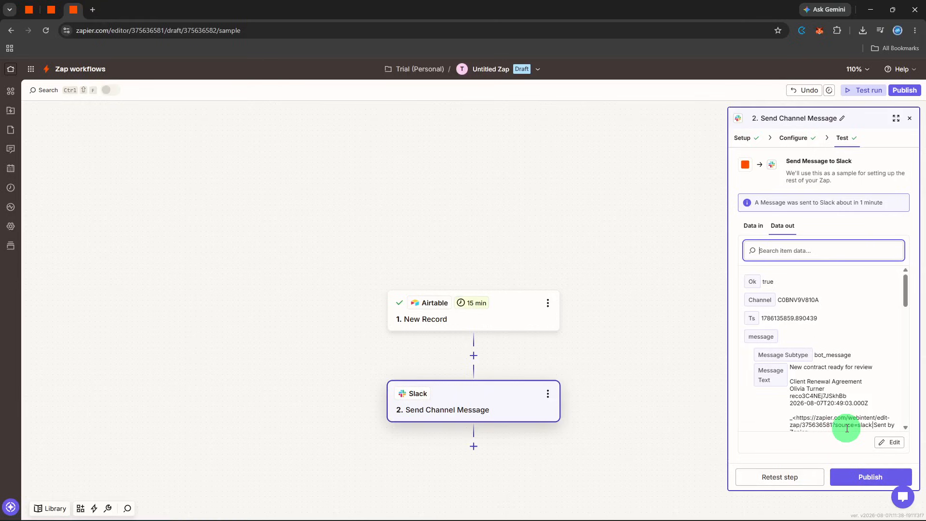
left_click(909, 119)
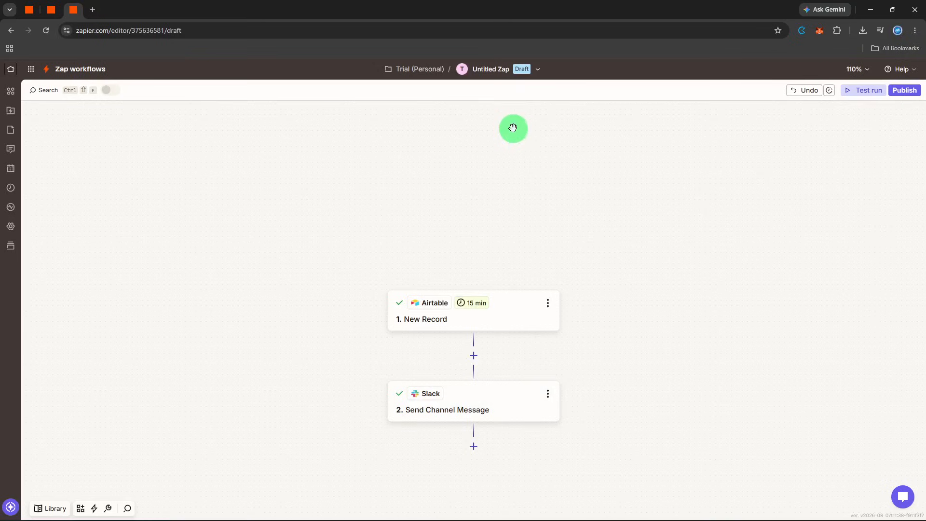
Rename the Zap as "contract review notif"
left_click(518, 76)
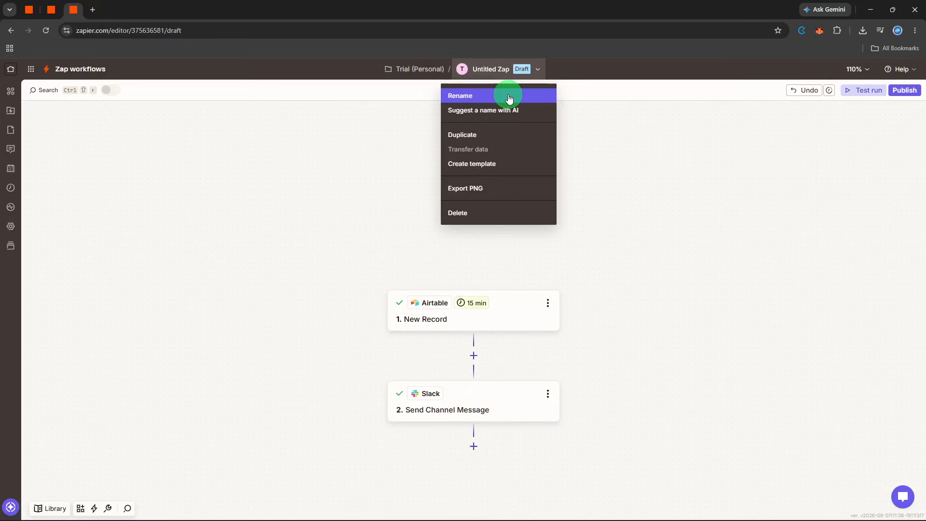
left_click(508, 97)
type("contrac")
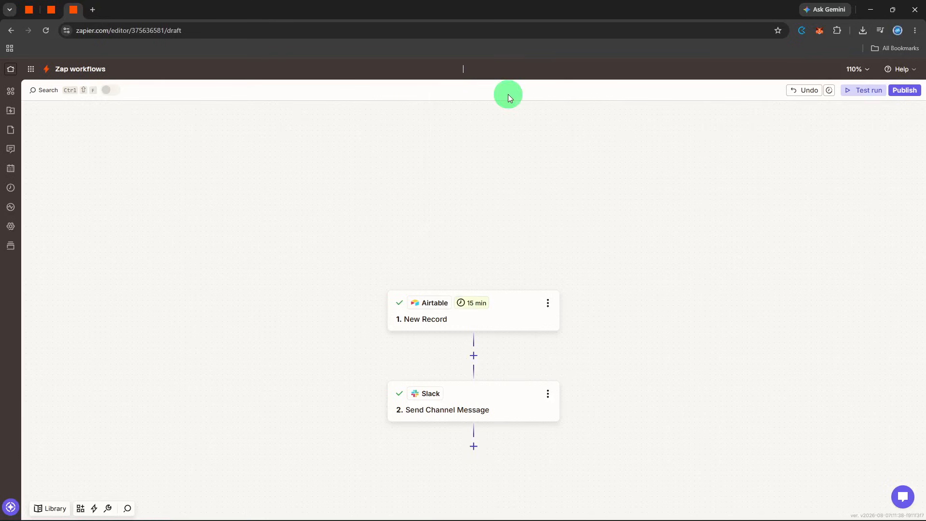
type("t review notif")
key("Return")
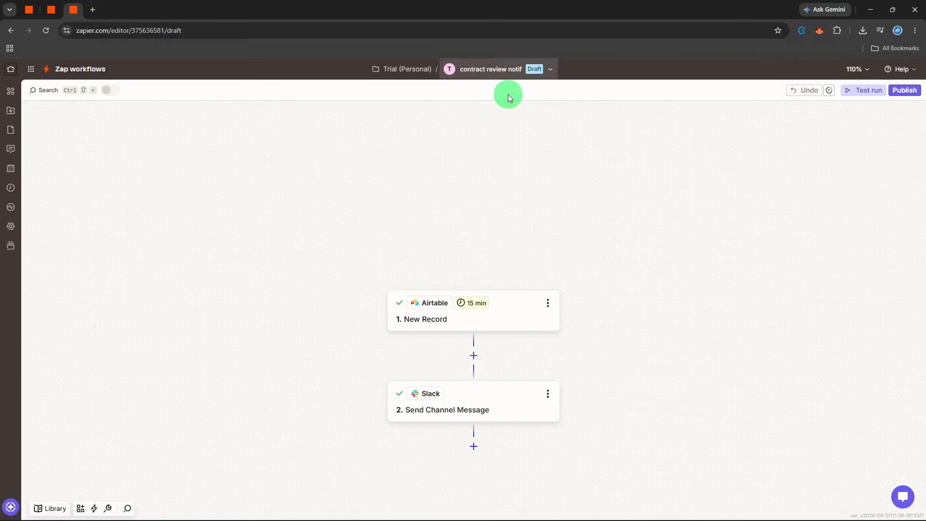